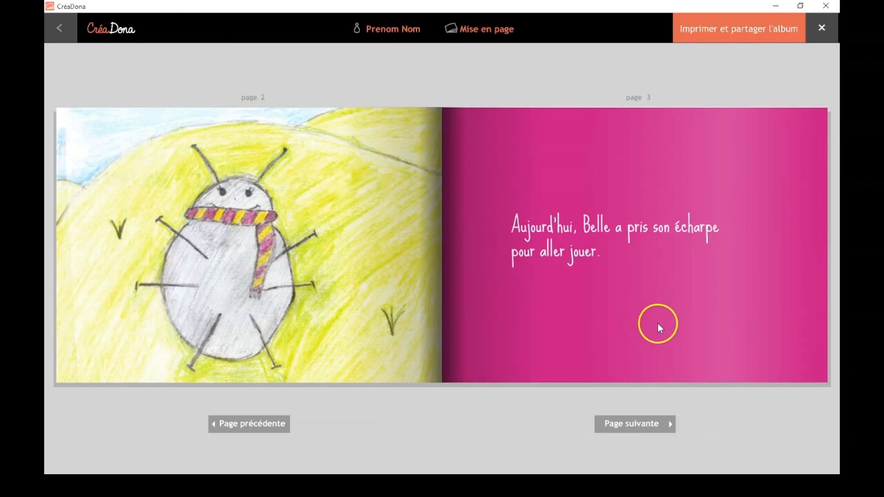
Step: Look through the album preview from pages 2-3 to pages 16-17 to examine the different page layouts
{"action": "left_click", "coordinate": [661, 426]}
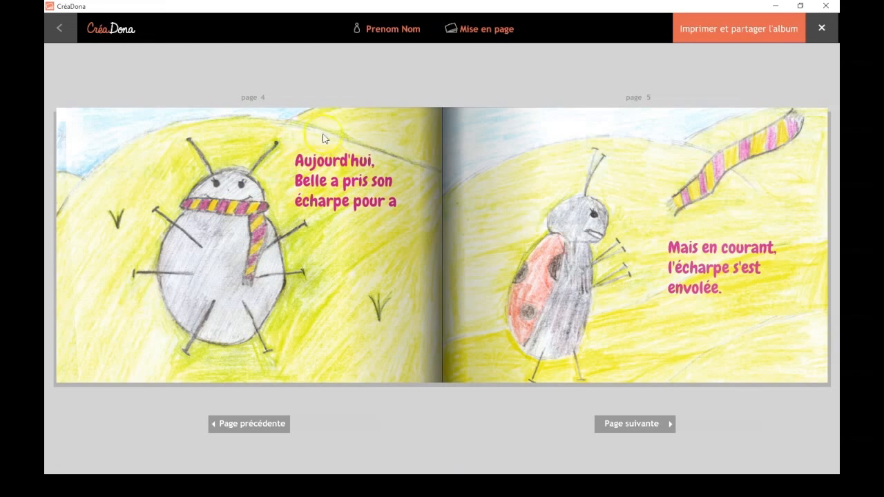
{"action": "left_click", "coordinate": [628, 424]}
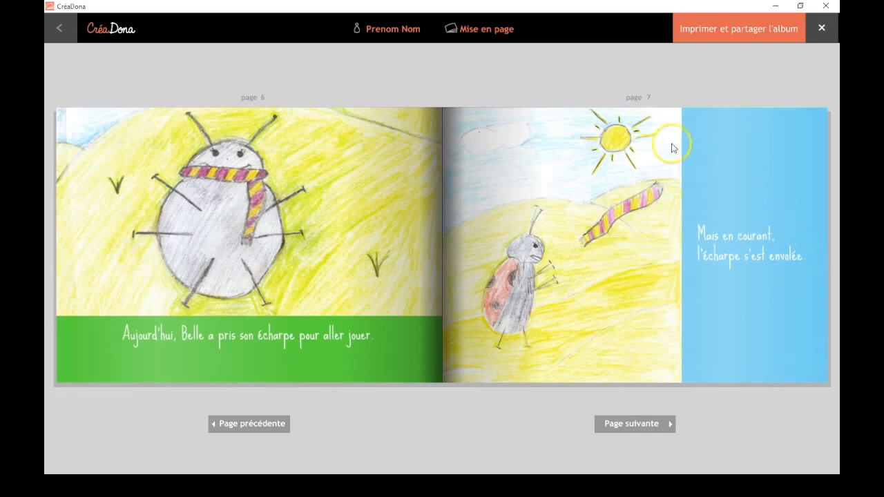
{"action": "left_click", "coordinate": [640, 425]}
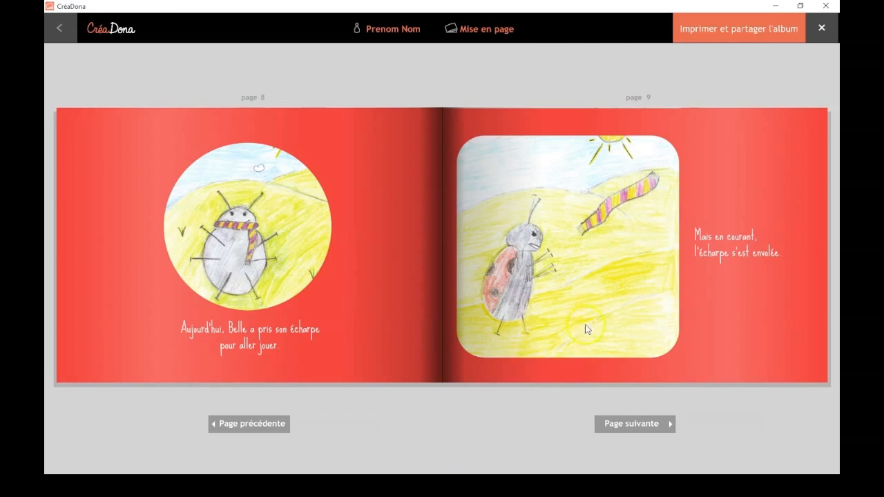
{"action": "left_click", "coordinate": [647, 425]}
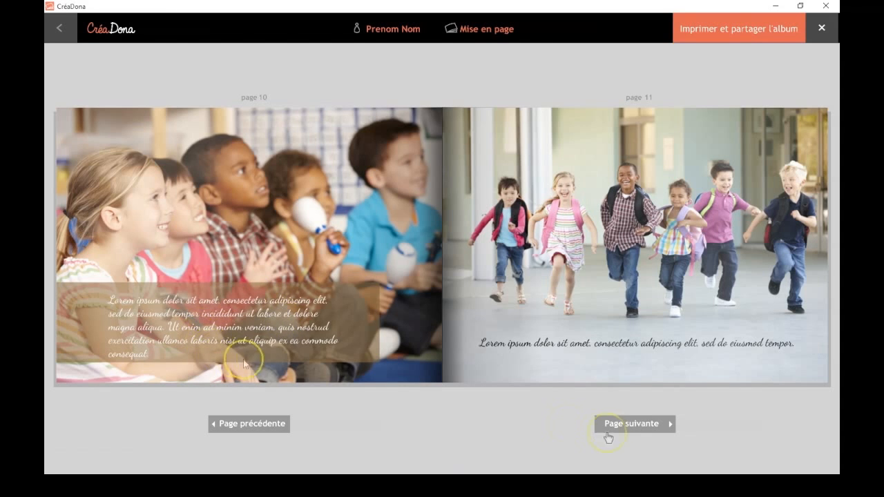
{"action": "left_click", "coordinate": [628, 424]}
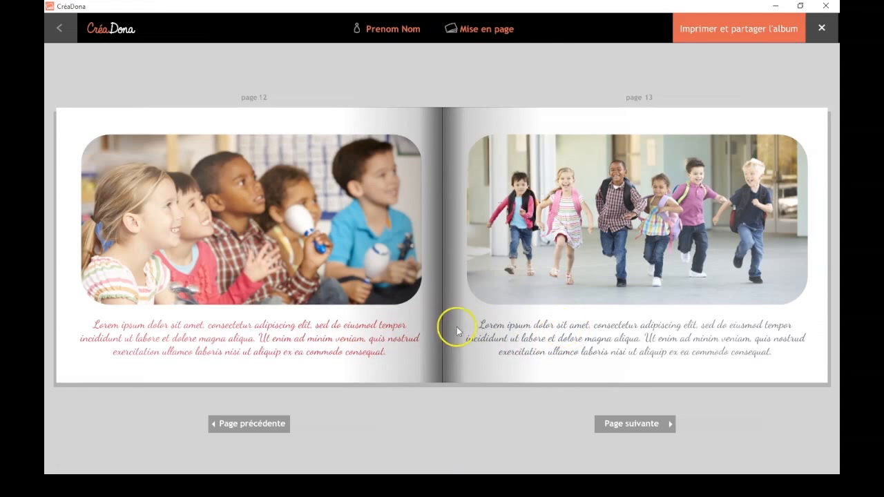
{"action": "left_click", "coordinate": [651, 431]}
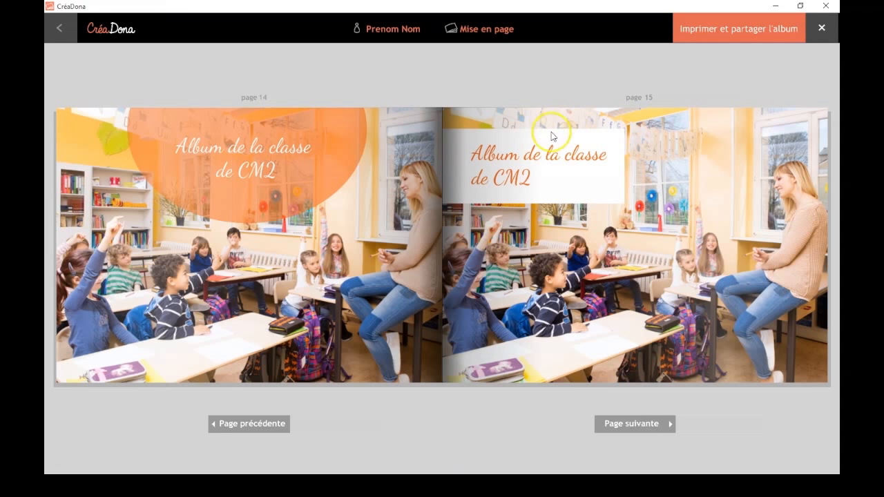
{"action": "left_click", "coordinate": [660, 432]}
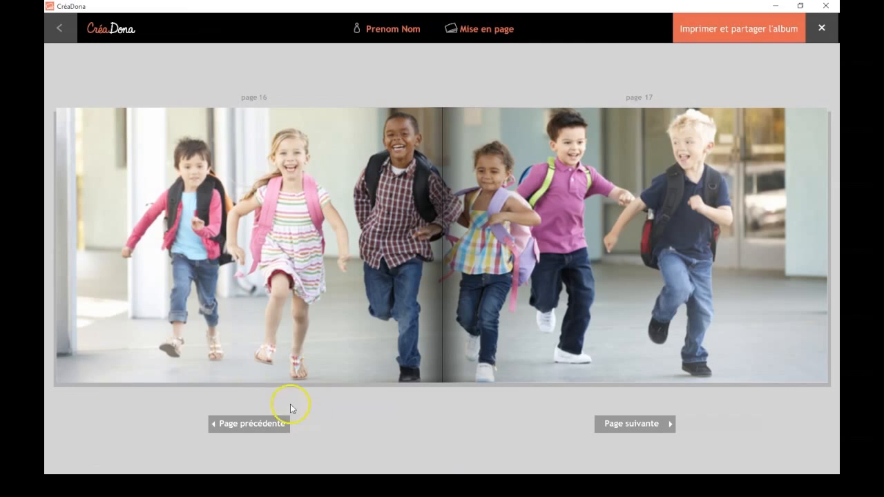
{"action": "left_click", "coordinate": [627, 429]}
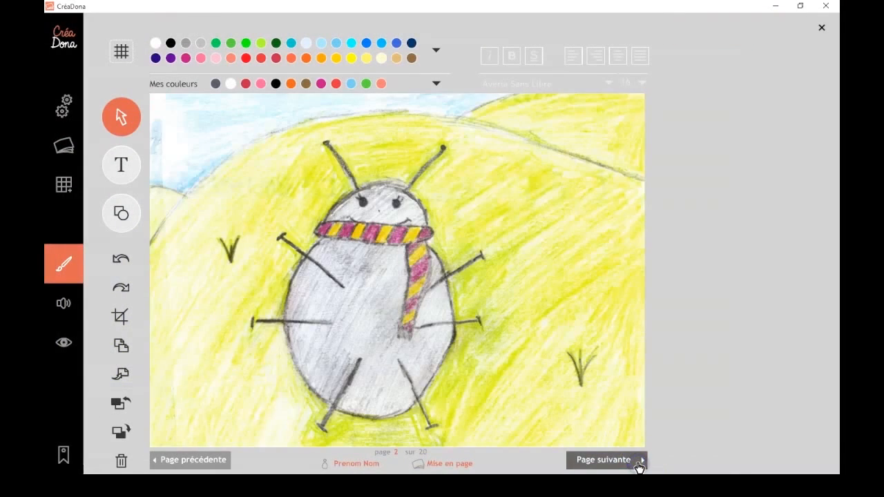
Step: On page 8 of the album, delete the red round mask covering the ladybird drawing
{"action": "left_click", "coordinate": [638, 461]}
{"action": "left_click", "coordinate": [638, 461]}
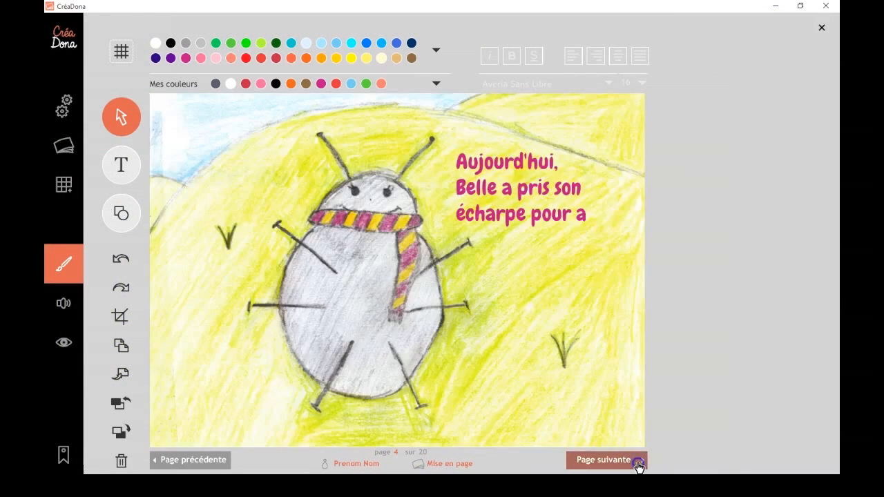
{"action": "left_click", "coordinate": [639, 460]}
{"action": "left_click", "coordinate": [638, 460]}
{"action": "left_click", "coordinate": [638, 464]}
{"action": "left_click", "coordinate": [638, 464]}
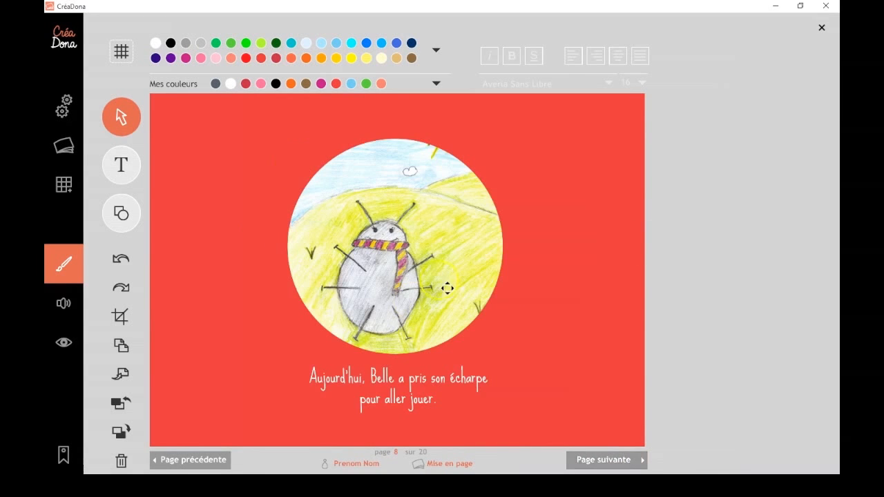
{"action": "left_click", "coordinate": [256, 218]}
{"action": "left_click_drag", "start_coordinate": [245, 204], "coordinate": [358, 256]}
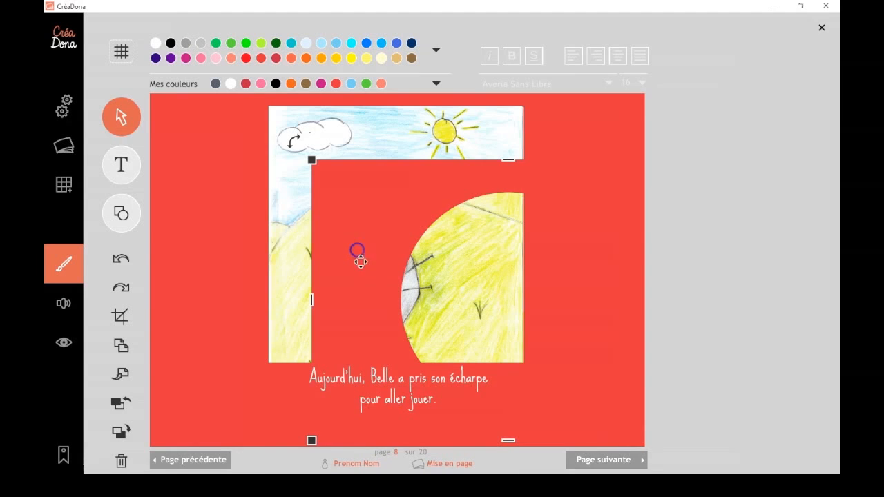
{"action": "left_click", "coordinate": [120, 464]}
Step: Insert the round mask msk_rond.png from the media library and place it over the ladybird drawing on page 8
{"action": "left_click", "coordinate": [78, 196]}
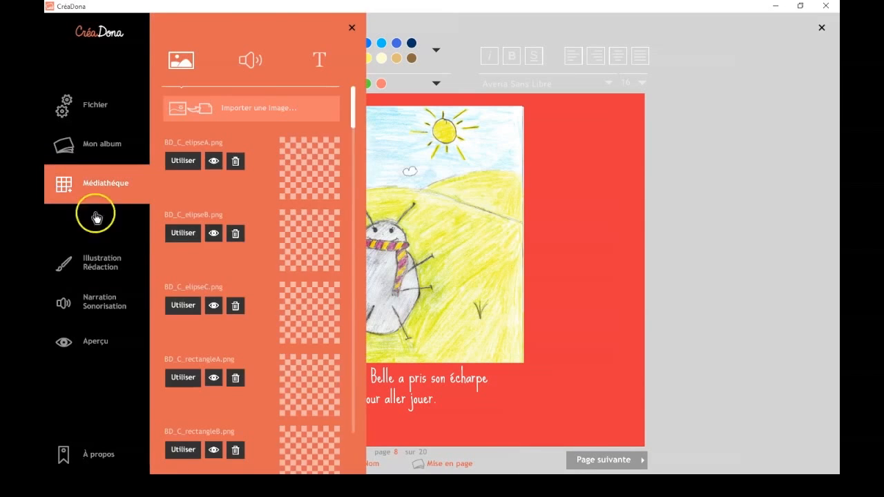
{"action": "left_click_drag", "start_coordinate": [354, 123], "coordinate": [354, 409]}
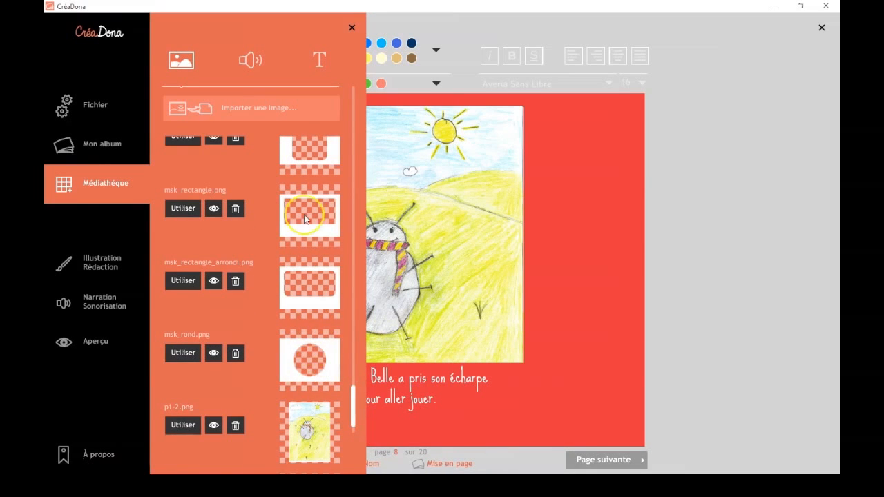
{"action": "left_click", "coordinate": [183, 353]}
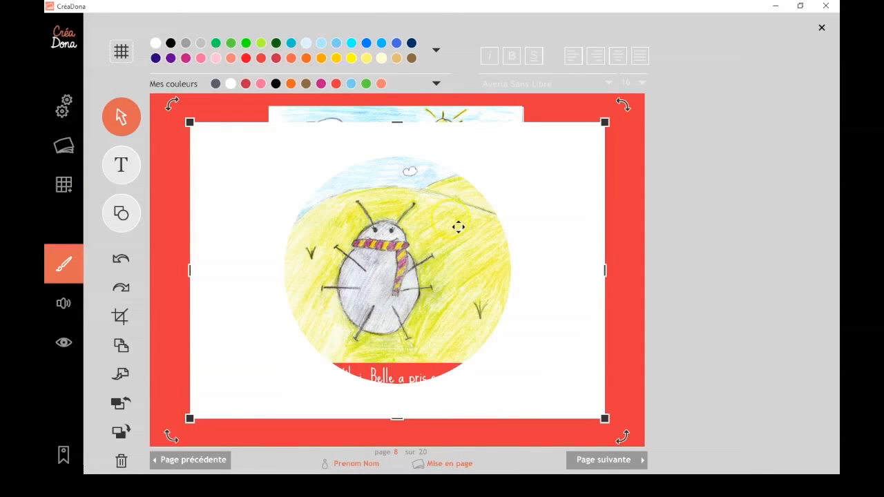
{"action": "left_click_drag", "start_coordinate": [511, 211], "coordinate": [513, 182]}
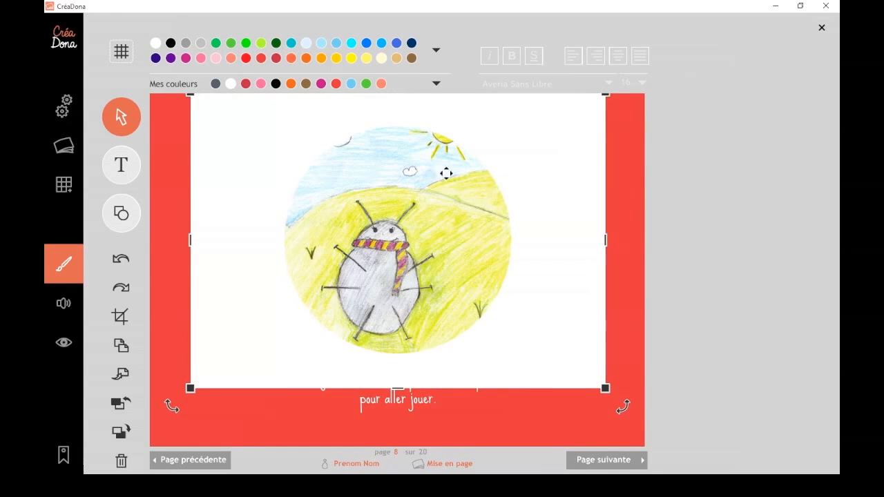
Step: Centre the round mask over the drawing with the grid shown, hide the grid and colour the mask red
{"action": "left_click", "coordinate": [109, 45]}
{"action": "mouse_move", "coordinate": [513, 103]}
{"action": "left_mouse_down"}
{"action": "mouse_move", "coordinate": [511, 145]}
{"action": "mouse_move", "coordinate": [509, 116]}
{"action": "left_mouse_up"}
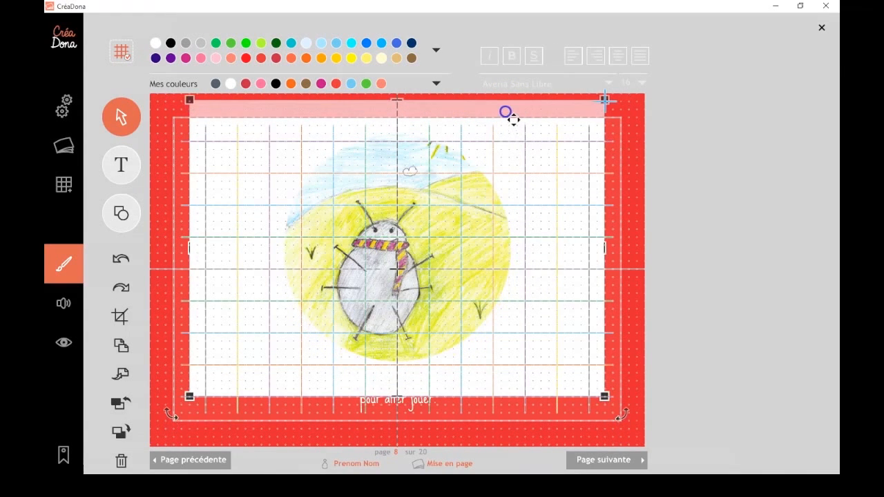
{"action": "left_click", "coordinate": [119, 60]}
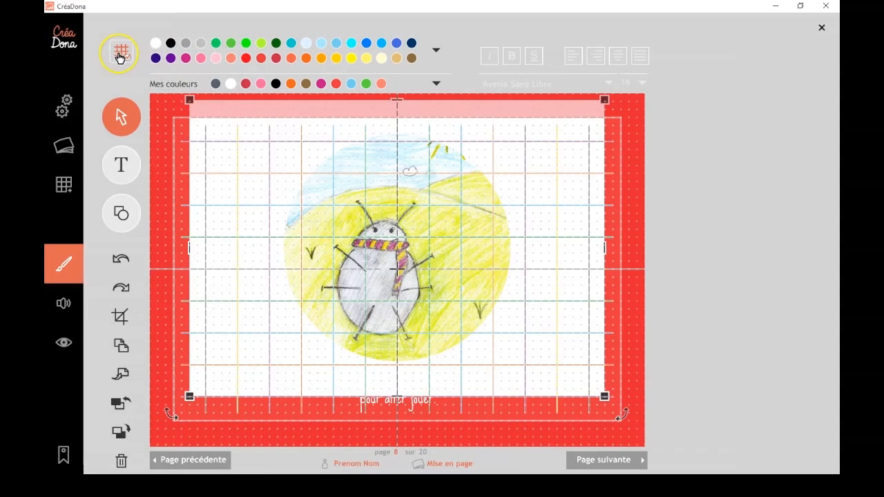
{"action": "left_click", "coordinate": [335, 84]}
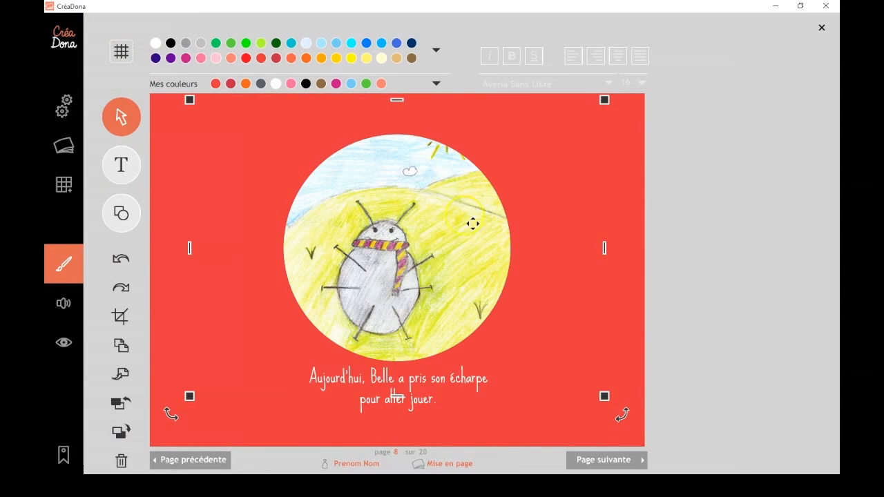
Step: On page 9, try moving the rounded-square mask and recolouring it light blue
{"action": "left_click", "coordinate": [587, 455]}
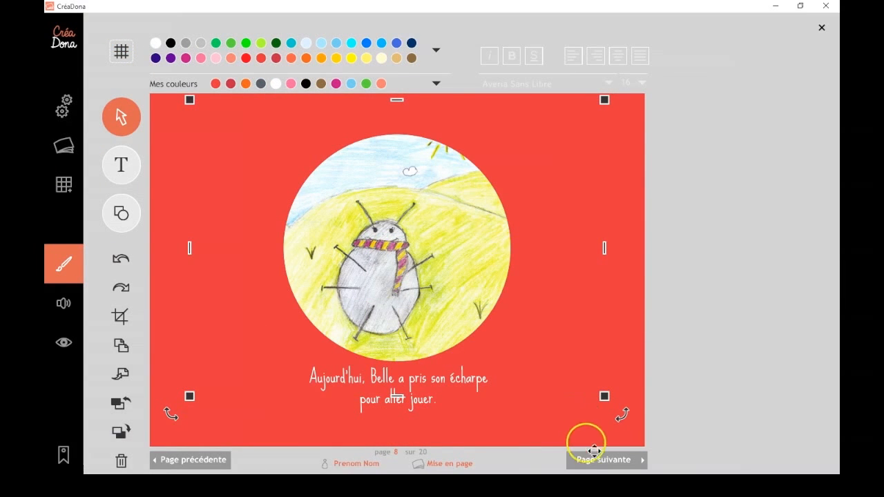
{"action": "left_click", "coordinate": [602, 257]}
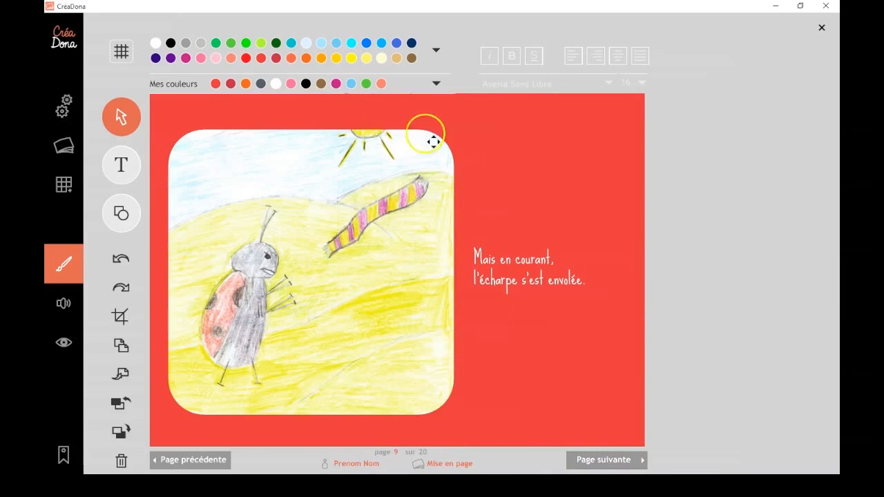
{"action": "left_click_drag", "start_coordinate": [335, 115], "coordinate": [388, 137]}
{"action": "left_click", "coordinate": [351, 84]}
{"action": "left_click_drag", "start_coordinate": [467, 146], "coordinate": [426, 114]}
Step: On page 10, try other colours on the translucent band, set it to brown and place it back behind the text
{"action": "left_click", "coordinate": [584, 461]}
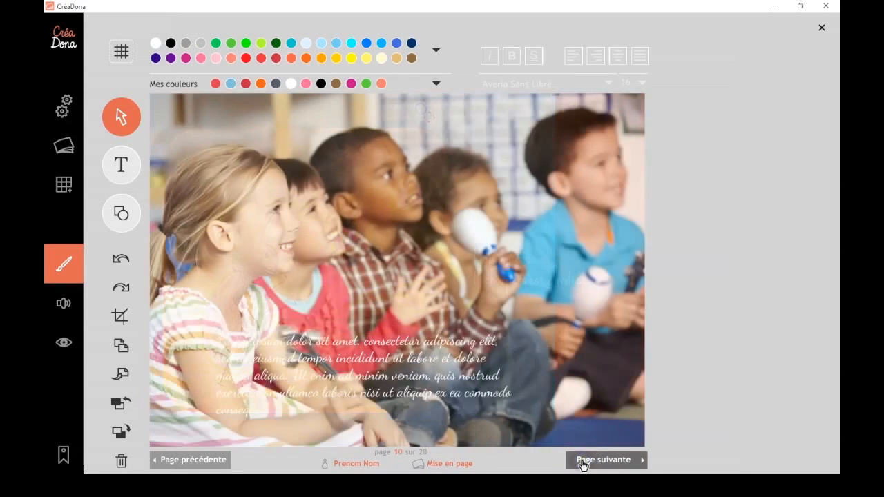
{"action": "left_click_drag", "start_coordinate": [181, 351], "coordinate": [235, 202]}
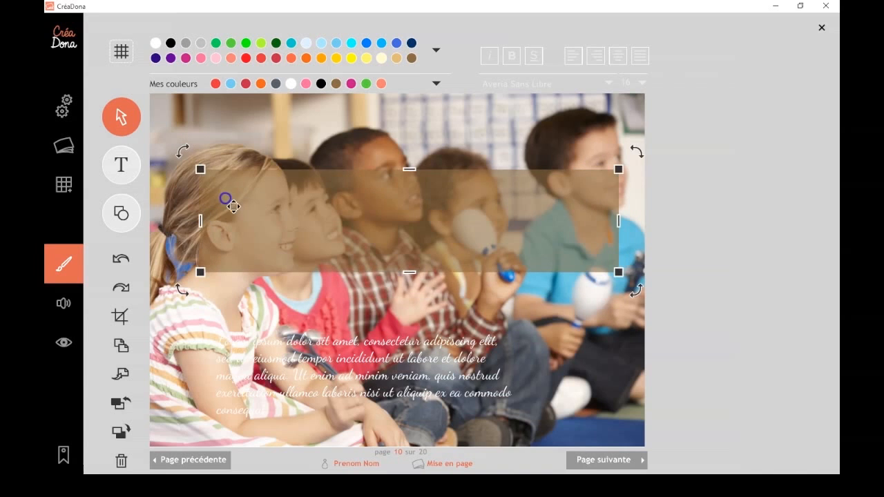
{"action": "left_click", "coordinate": [245, 84]}
{"action": "left_click", "coordinate": [263, 83]}
{"action": "left_click", "coordinate": [275, 83]}
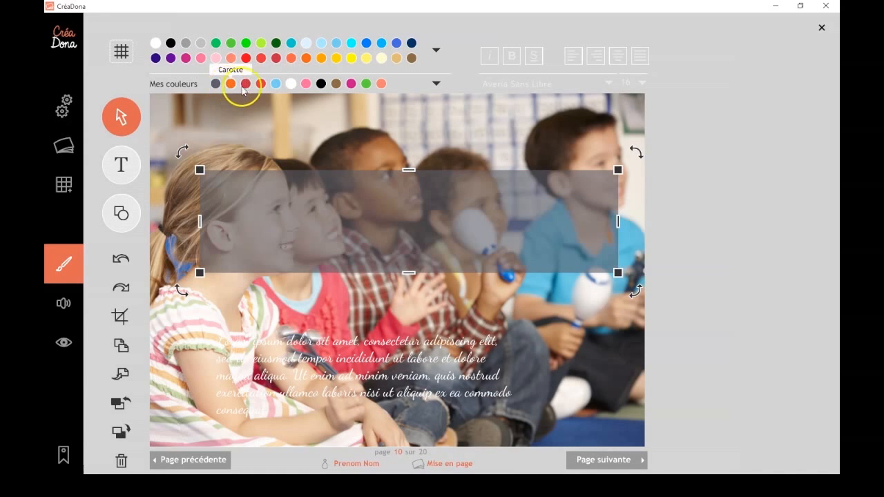
{"action": "left_click", "coordinate": [411, 59]}
{"action": "left_click_drag", "start_coordinate": [344, 249], "coordinate": [281, 385]}
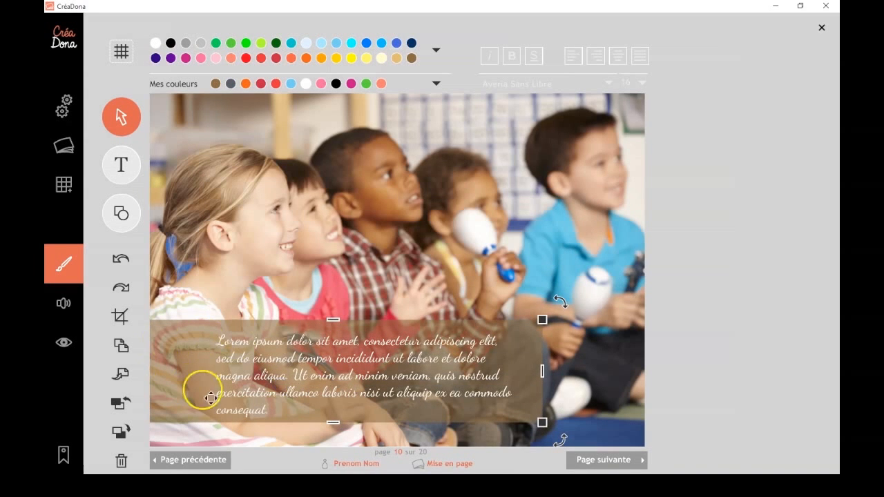
Step: Colour the page 10 text Framboise and the translucent band behind it pale cream
{"action": "left_click", "coordinate": [308, 383]}
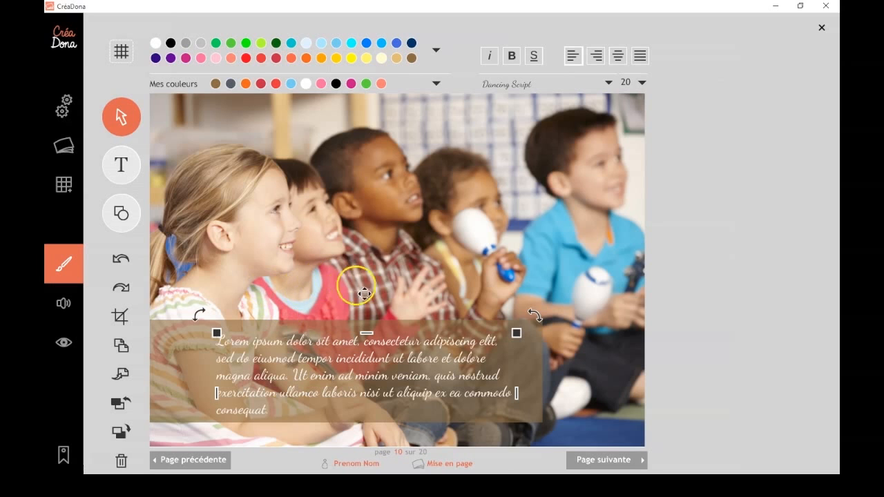
{"action": "left_click", "coordinate": [275, 59]}
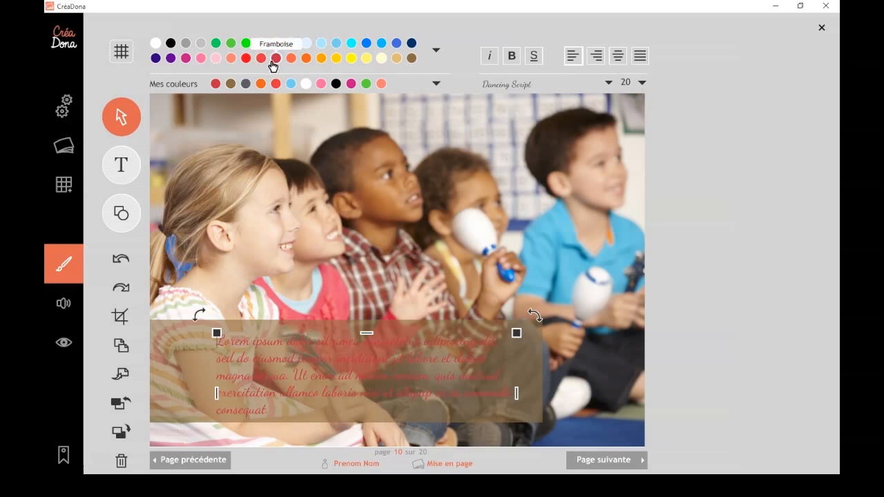
{"action": "left_click", "coordinate": [160, 335]}
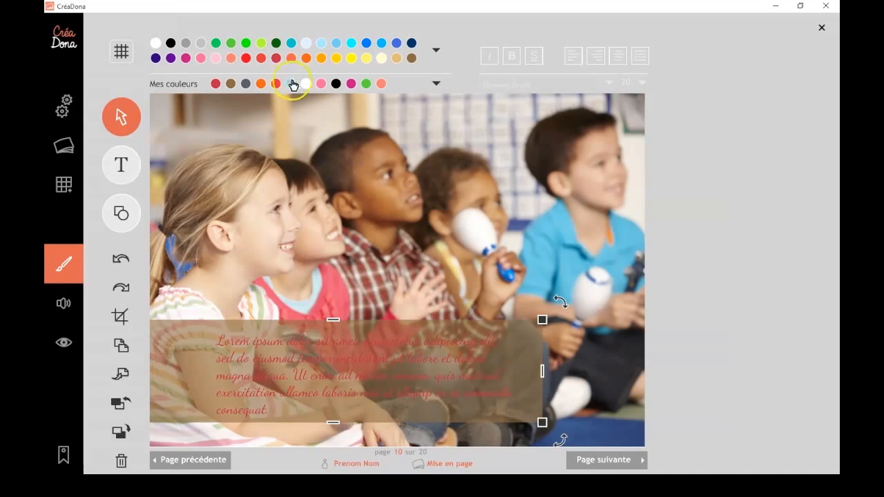
{"action": "left_click", "coordinate": [380, 59]}
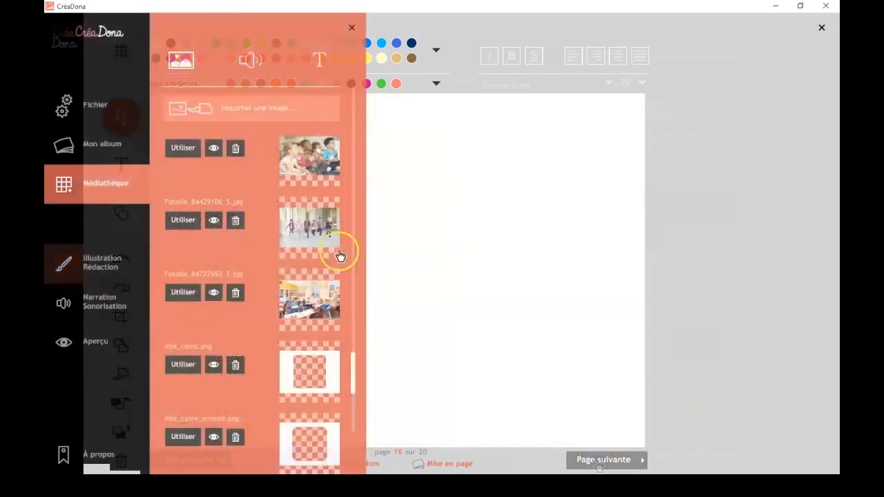
Step: Insert the photo of the running children on page 16, show the layout grid and move the photo towards the upper left
{"action": "left_click", "coordinate": [187, 218]}
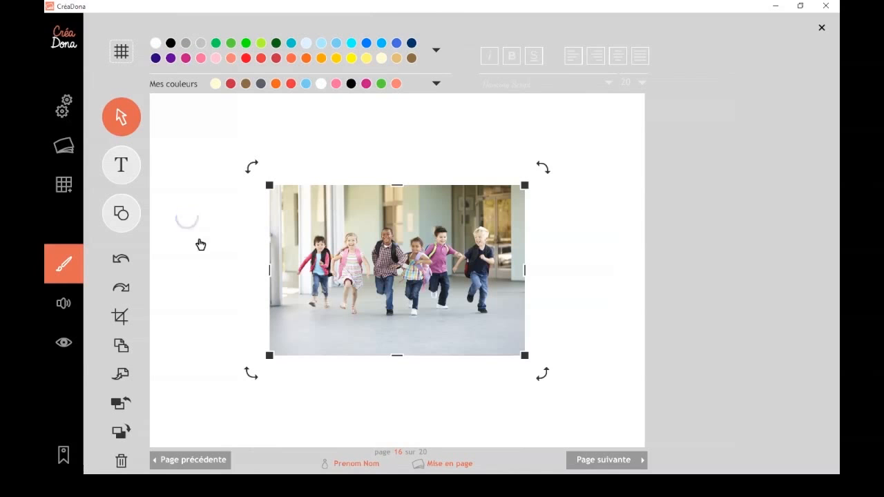
{"action": "left_click", "coordinate": [120, 58]}
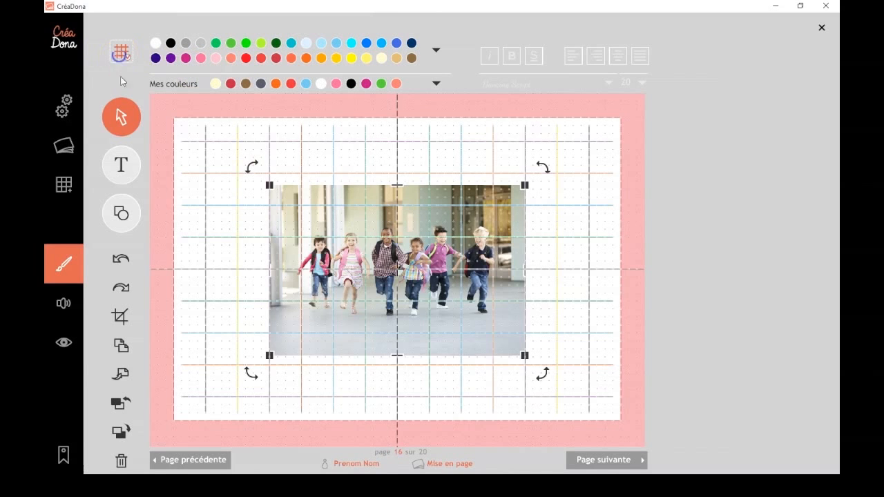
{"action": "left_click_drag", "start_coordinate": [420, 296], "coordinate": [337, 285]}
Step: Crop the floor below the children and the wall above them out of the photo
{"action": "left_click", "coordinate": [119, 316]}
{"action": "left_click_drag", "start_coordinate": [317, 325], "coordinate": [324, 285]}
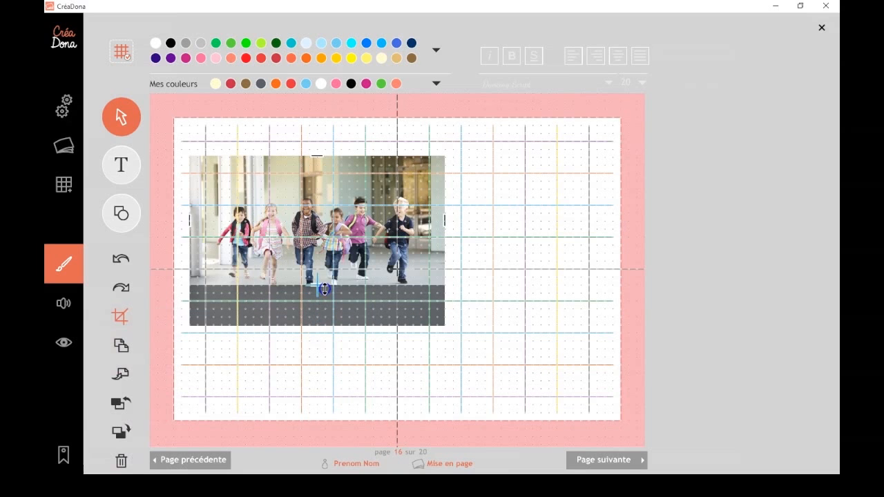
{"action": "left_click_drag", "start_coordinate": [316, 155], "coordinate": [321, 193]}
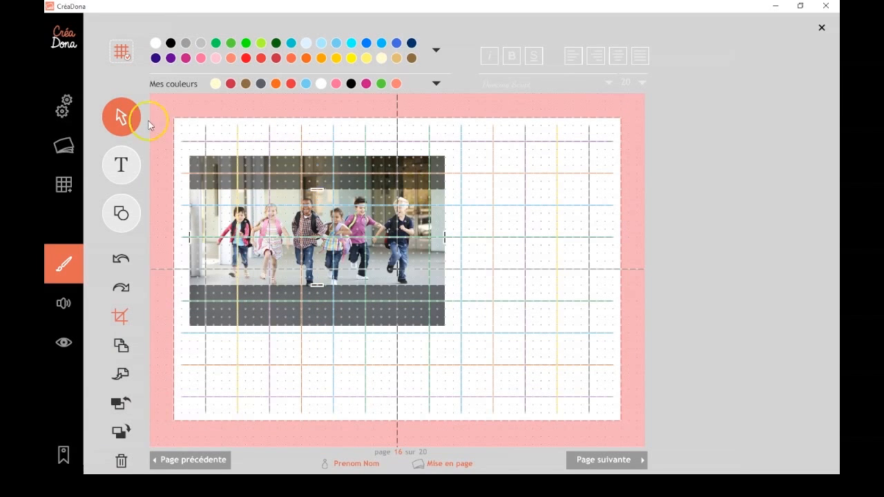
{"action": "left_click", "coordinate": [122, 116]}
Step: Align the cropped photo with the page's upper-left corner and enlarge it to the full page width
{"action": "left_click_drag", "start_coordinate": [312, 249], "coordinate": [278, 152]}
{"action": "left_click_drag", "start_coordinate": [413, 190], "coordinate": [639, 287]}
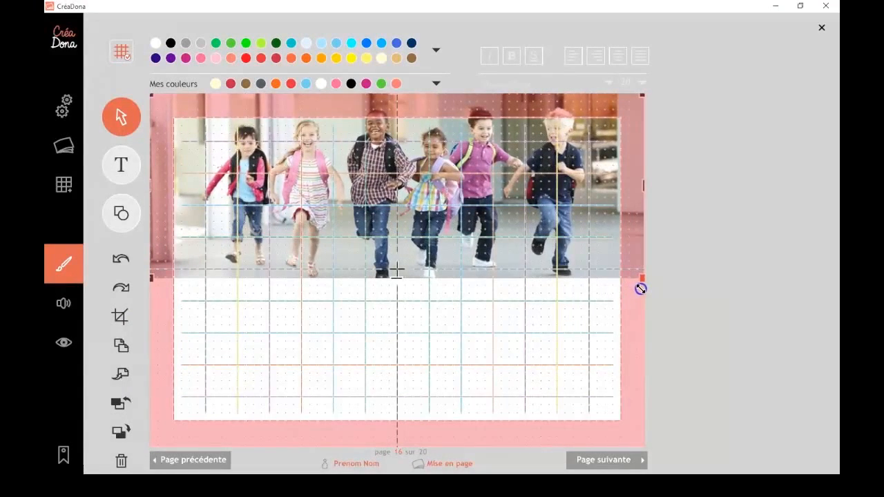
Step: Crop a little more off the photo's upper edge and snap it to the top of the page, filling the upper half
{"action": "left_click_drag", "start_coordinate": [431, 245], "coordinate": [432, 275]}
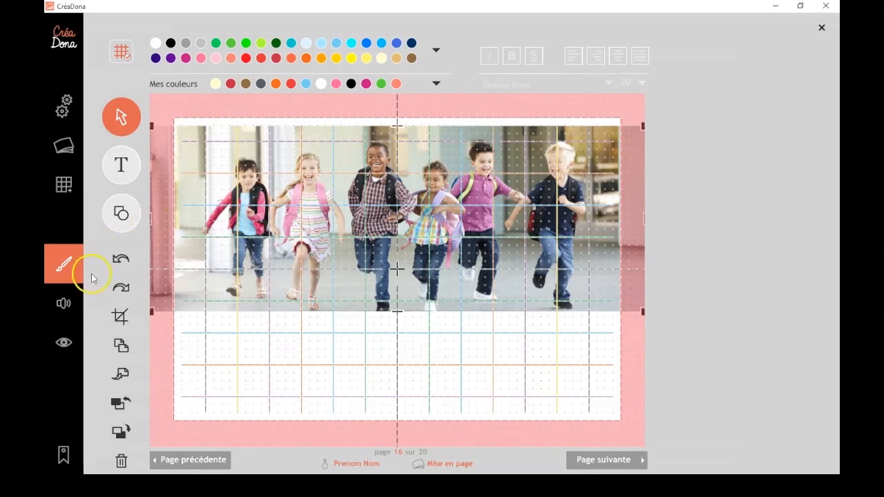
{"action": "left_click", "coordinate": [121, 316]}
{"action": "left_click_drag", "start_coordinate": [404, 114], "coordinate": [399, 135]}
{"action": "left_click", "coordinate": [94, 100]}
{"action": "left_click_drag", "start_coordinate": [300, 200], "coordinate": [299, 159]}
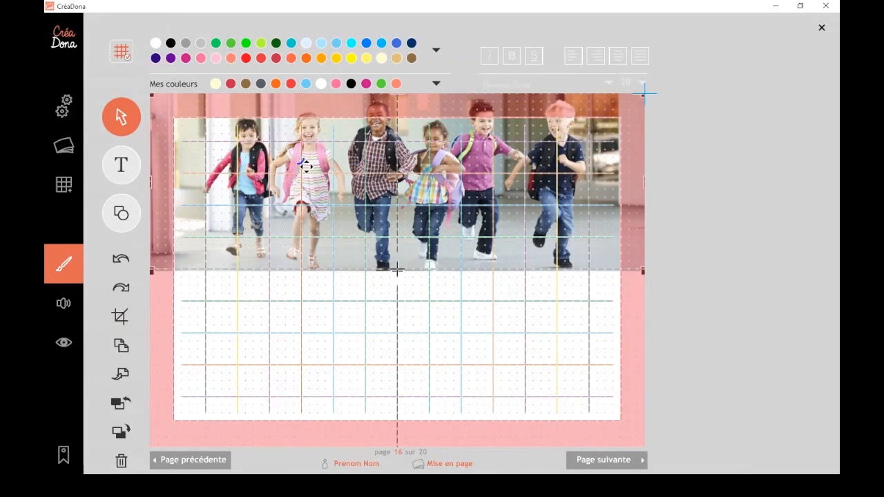
Step: Crop the photo's lower edge to align with the page's horizontal centre line and hide the layout grid
{"action": "left_click", "coordinate": [121, 316]}
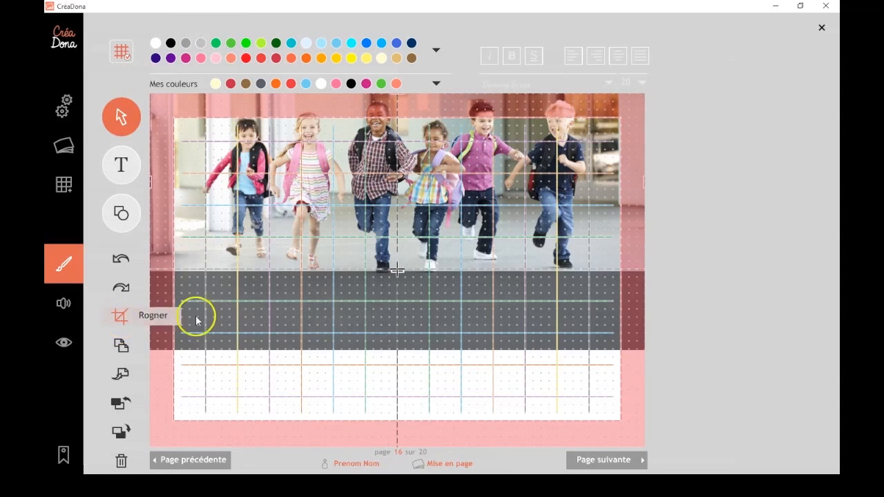
{"action": "left_click_drag", "start_coordinate": [398, 274], "coordinate": [399, 271]}
{"action": "left_click", "coordinate": [120, 117]}
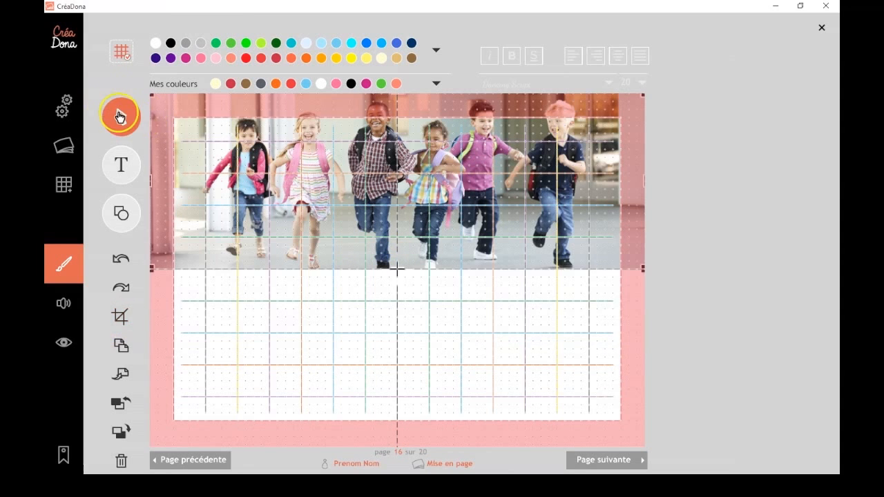
{"action": "left_click", "coordinate": [121, 52]}
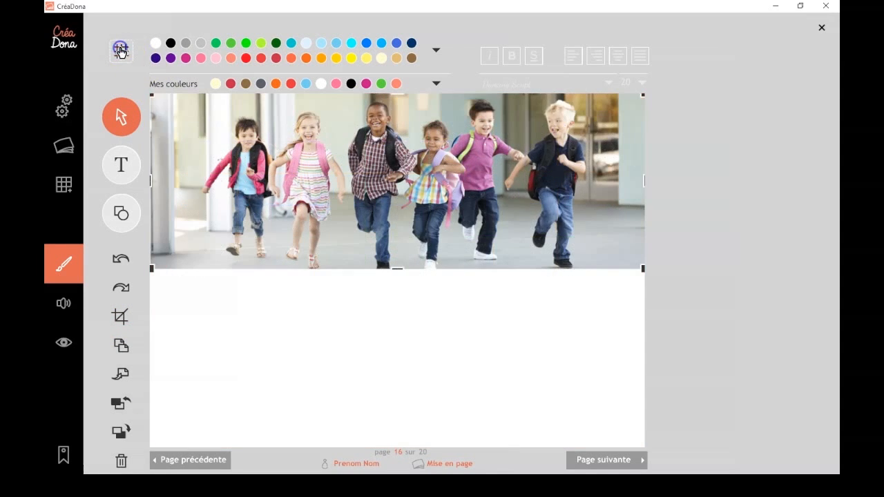
Step: Enlarge the cropped photo of the running children to the full page height, letting it extend beyond the page's width
{"action": "left_click_drag", "start_coordinate": [528, 215], "coordinate": [310, 322]}
{"action": "left_click_drag", "start_coordinate": [422, 200], "coordinate": [724, 87]}
{"action": "left_click_drag", "start_coordinate": [546, 231], "coordinate": [251, 251]}
{"action": "left_click_drag", "start_coordinate": [395, 273], "coordinate": [406, 261]}
{"action": "left_click_drag", "start_coordinate": [438, 371], "coordinate": [637, 453]}
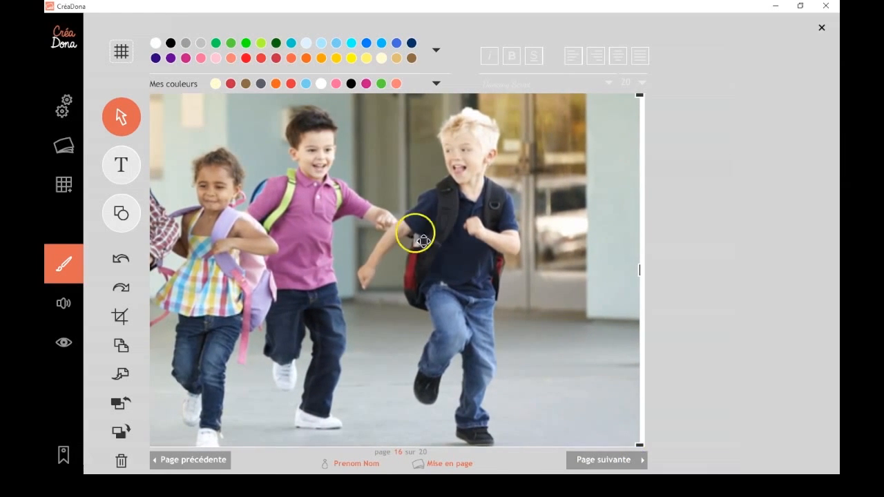
Step: Move the enlarged photo until its left edge meets the page's left edge, so its left half fills page 16
{"action": "left_click_drag", "start_coordinate": [222, 234], "coordinate": [490, 275]}
{"action": "left_click_drag", "start_coordinate": [188, 242], "coordinate": [365, 216]}
{"action": "mouse_move", "coordinate": [162, 211]}
{"action": "left_mouse_down"}
{"action": "mouse_move", "coordinate": [294, 225]}
{"action": "mouse_move", "coordinate": [193, 188]}
{"action": "left_mouse_up"}
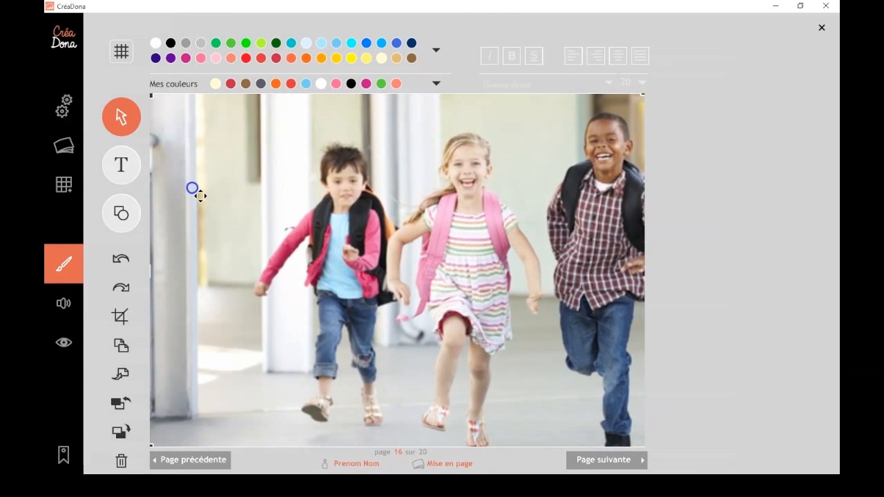
Step: Paste a copy of the photo on page 17 and shift it so its right half fills the page
{"action": "left_click", "coordinate": [630, 461]}
{"action": "left_click", "coordinate": [122, 373]}
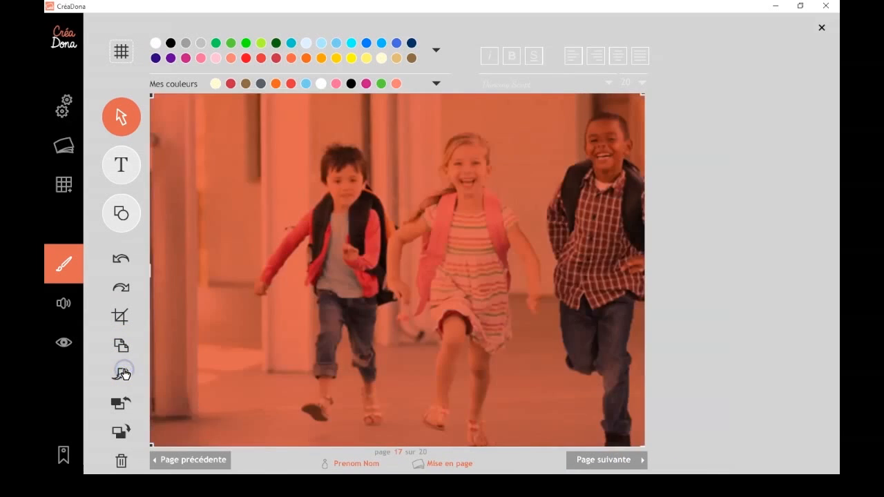
{"action": "left_click_drag", "start_coordinate": [637, 268], "coordinate": [313, 262]}
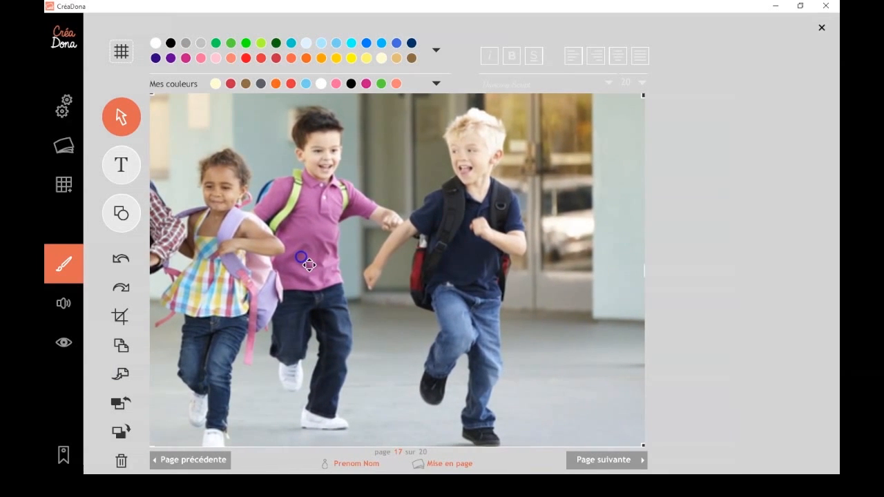
Step: Preview the paper album, go through to the spread of pages 16 and 17, and return to editing
{"action": "left_click", "coordinate": [68, 351]}
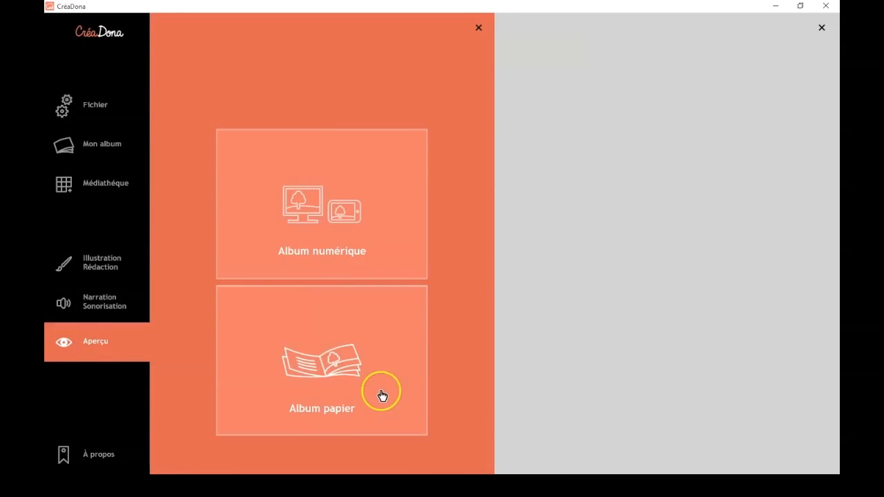
{"action": "left_click", "coordinate": [381, 394]}
{"action": "left_click", "coordinate": [626, 427]}
{"action": "left_click", "coordinate": [625, 427]}
{"action": "left_click", "coordinate": [626, 427]}
{"action": "left_click", "coordinate": [626, 426]}
{"action": "left_click", "coordinate": [625, 427]}
{"action": "left_click", "coordinate": [626, 426]}
{"action": "left_click", "coordinate": [625, 427]}
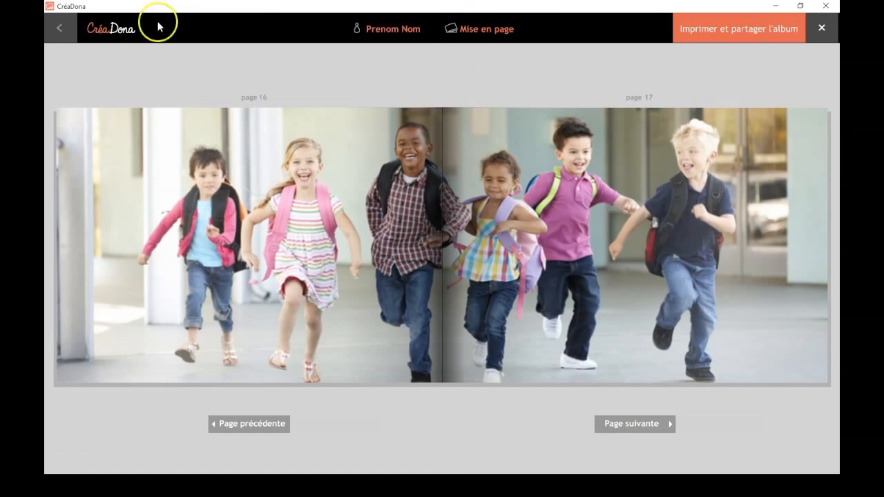
{"action": "left_click", "coordinate": [67, 30]}
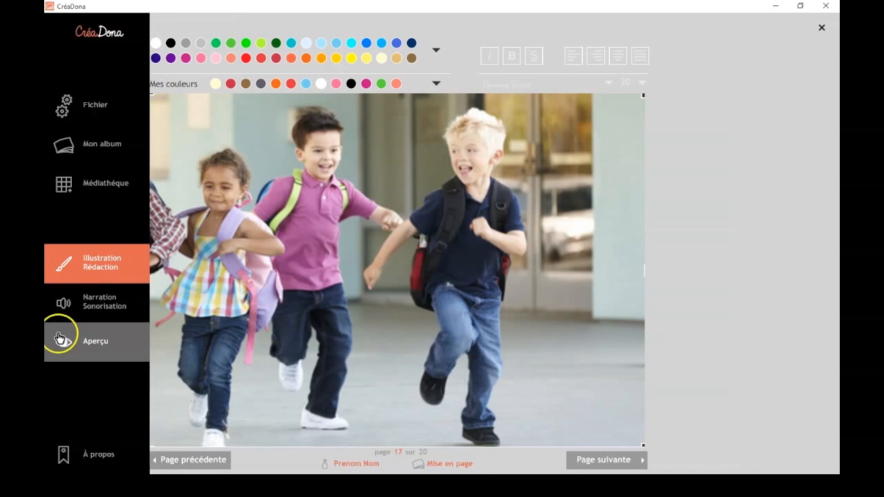
Step: On page 18, move the sample text out of the speech bubble to the upper-left part of the drawing
{"action": "left_click", "coordinate": [597, 467]}
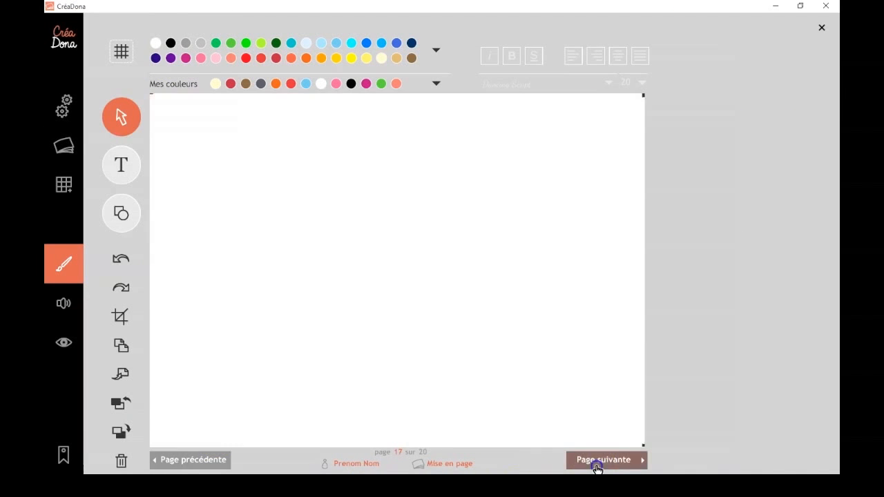
{"action": "left_click", "coordinate": [512, 274]}
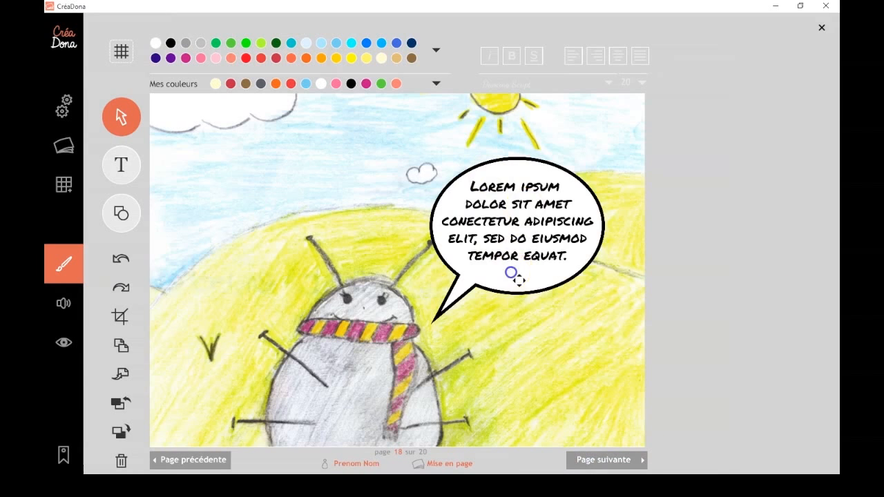
{"action": "left_click_drag", "start_coordinate": [520, 239], "coordinate": [379, 243]}
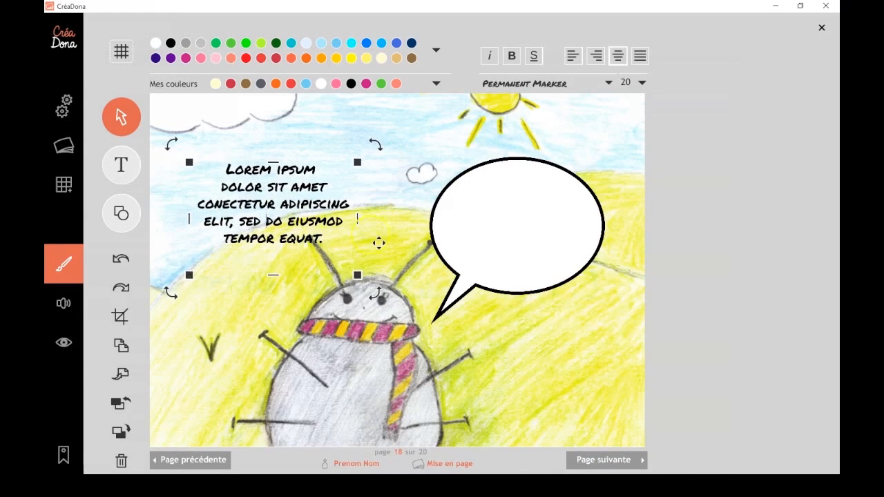
Step: Move the outlined speech bubble, try red and pink fills on it, restore white and move it back up
{"action": "left_click", "coordinate": [466, 246]}
{"action": "left_click_drag", "start_coordinate": [531, 239], "coordinate": [559, 268]}
{"action": "left_click", "coordinate": [247, 60]}
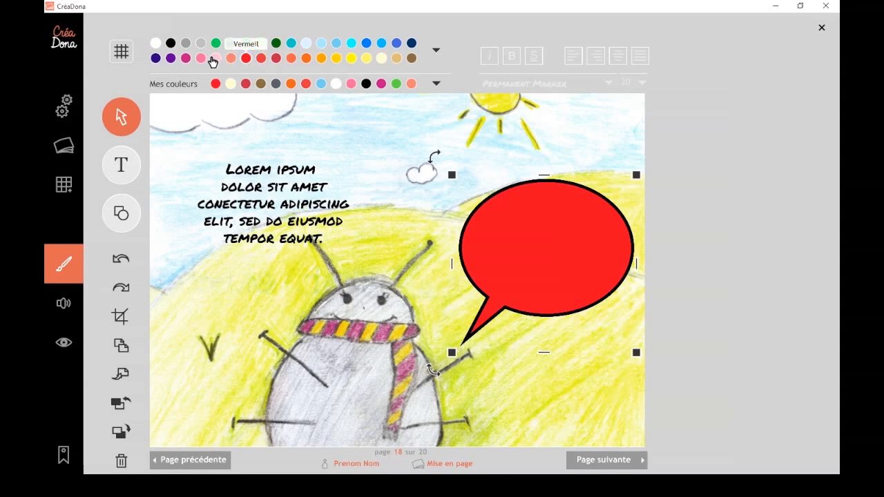
{"action": "left_click", "coordinate": [202, 60]}
{"action": "left_click", "coordinate": [155, 43]}
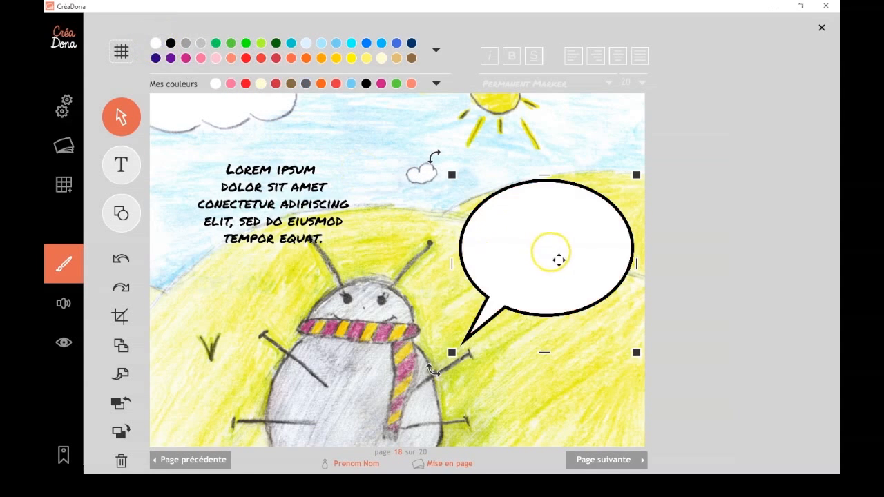
{"action": "left_click_drag", "start_coordinate": [558, 258], "coordinate": [470, 199]}
Step: Insert the speech bubble BD_F_elipseB.png from the media library, place it in the page's lower-right area and colour it pink
{"action": "left_click", "coordinate": [74, 182]}
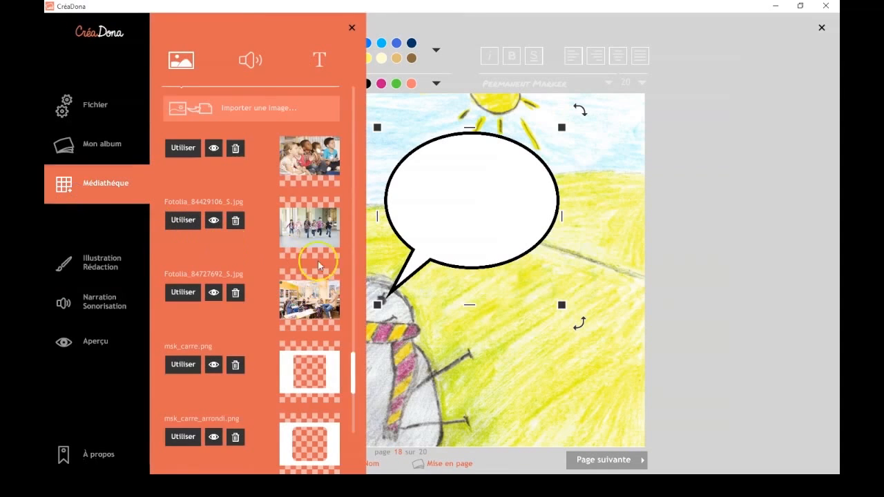
{"action": "left_click_drag", "start_coordinate": [359, 378], "coordinate": [405, 175]}
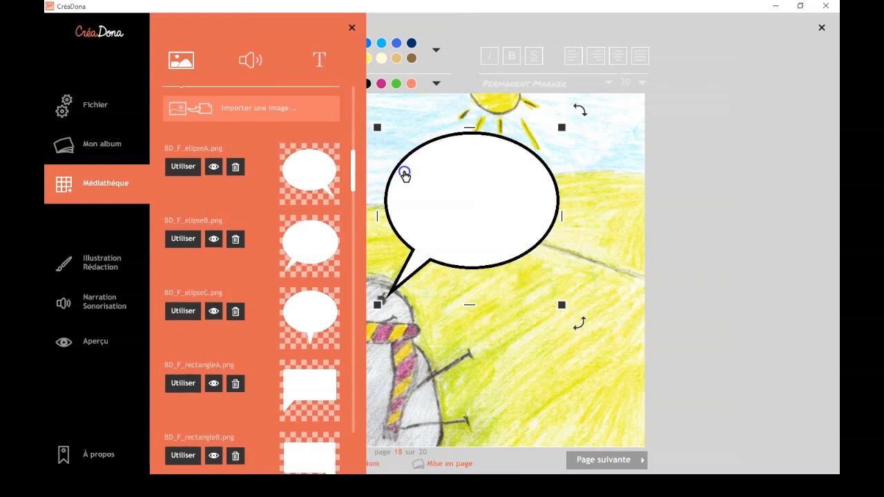
{"action": "left_click", "coordinate": [306, 240]}
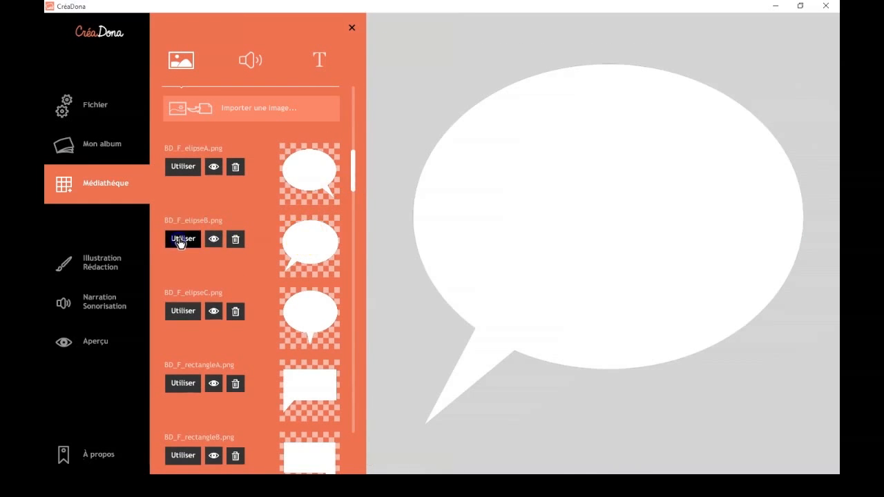
{"action": "left_click", "coordinate": [183, 238]}
{"action": "left_click_drag", "start_coordinate": [244, 122], "coordinate": [343, 220]}
{"action": "left_click_drag", "start_coordinate": [482, 330], "coordinate": [580, 318]}
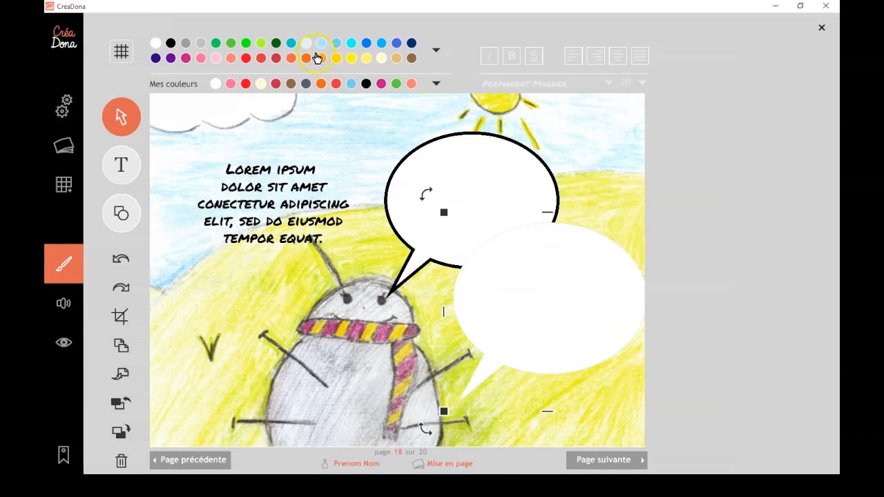
{"action": "left_click", "coordinate": [200, 58]}
Step: Delete the outlined speech bubble, move the inserted one into its place and fill it with pink
{"action": "left_click", "coordinate": [461, 194]}
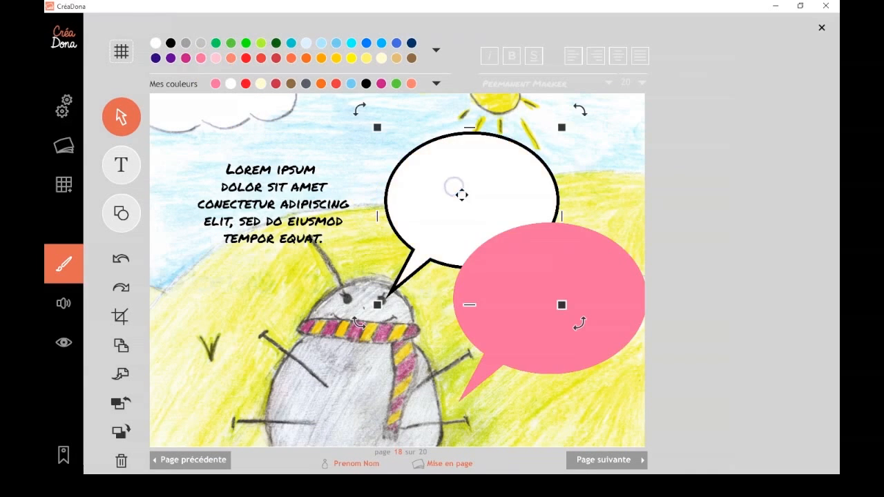
{"action": "left_click", "coordinate": [122, 461]}
{"action": "left_click_drag", "start_coordinate": [587, 335], "coordinate": [540, 228]}
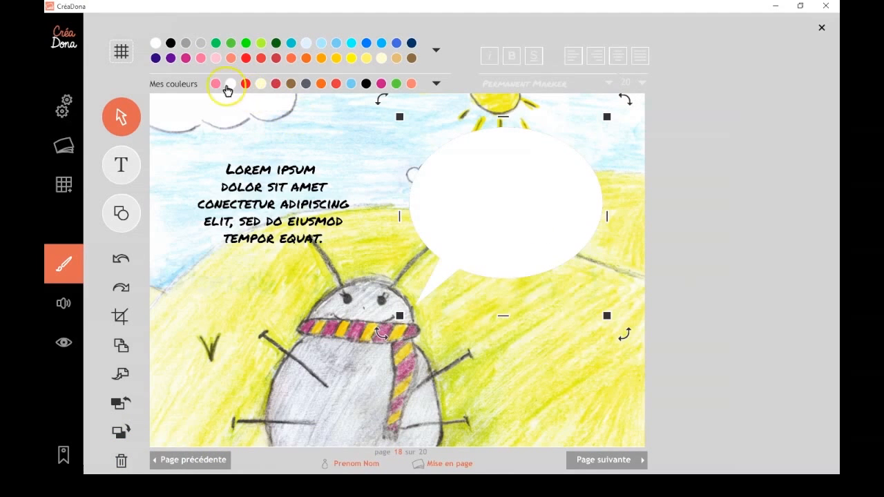
{"action": "left_click", "coordinate": [216, 83]}
Step: Move the sample text onto the pink speech bubble and bring it to the front
{"action": "left_click", "coordinate": [232, 185]}
{"action": "left_click_drag", "start_coordinate": [248, 209], "coordinate": [507, 208]}
{"action": "left_click", "coordinate": [121, 378]}
{"action": "left_click", "coordinate": [121, 402]}
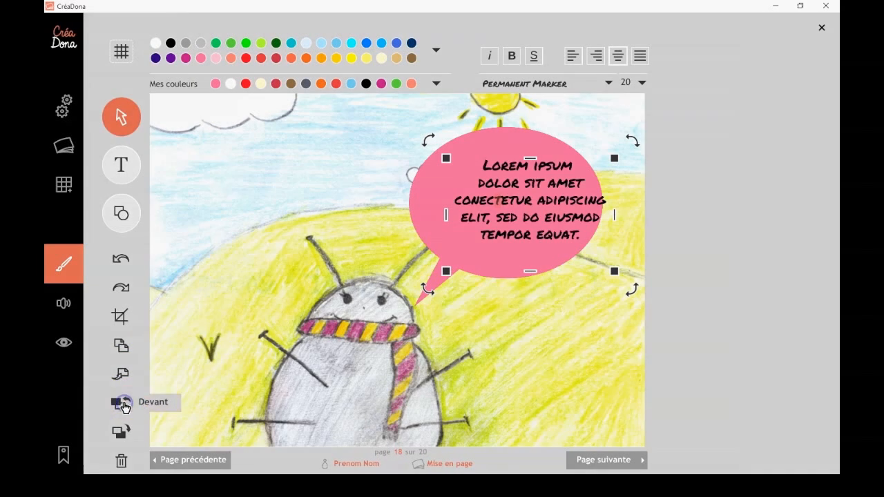